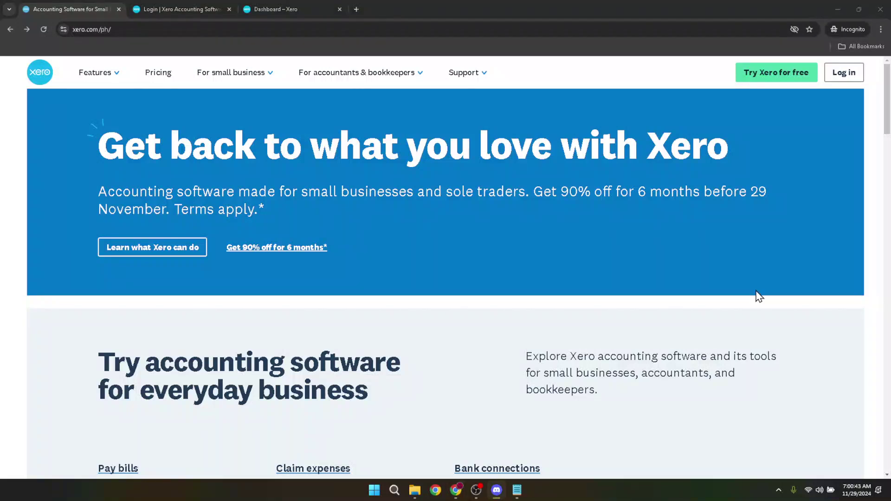
Focus the browser window that has the Xero login tab.
click(603, 270)
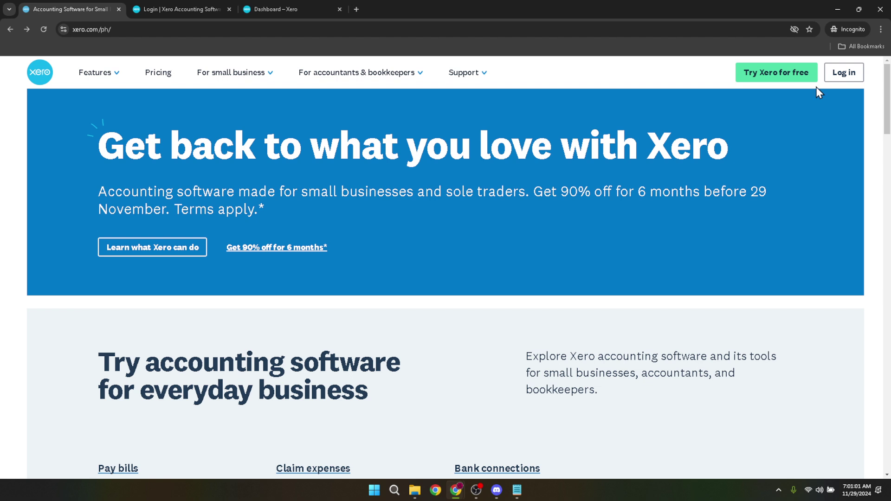
Check the login email, then go to Demo Company Settings > Invoice settings from the Dashboard.
click(188, 7)
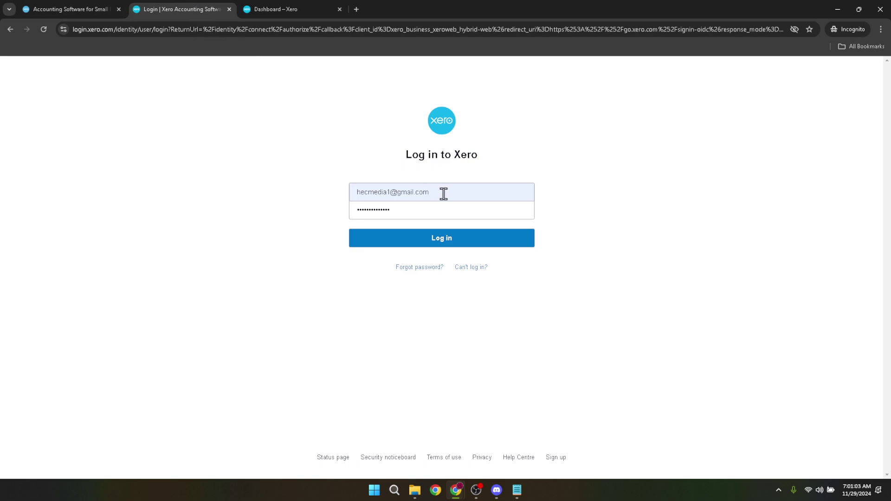
drag(444, 193, 285, 204)
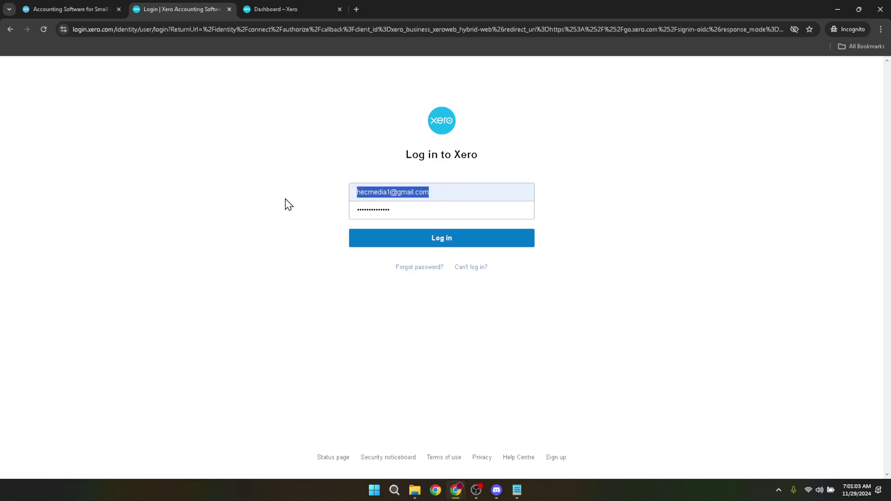
click(280, 6)
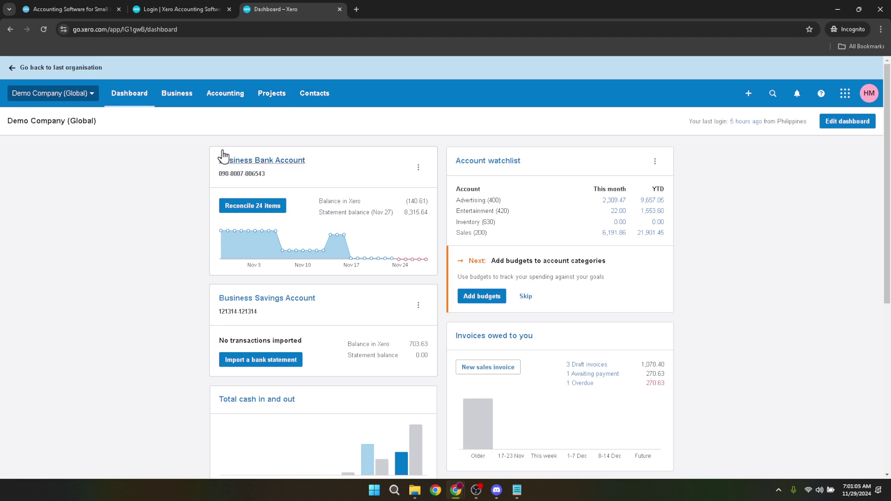
click(63, 96)
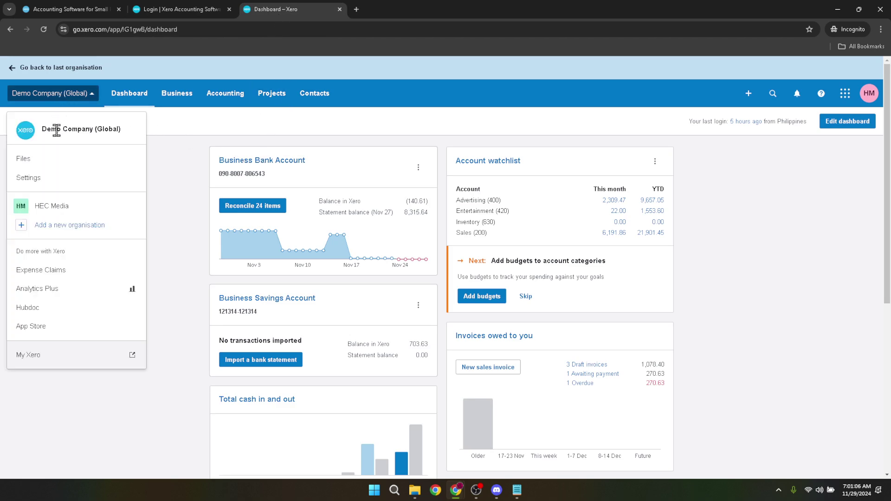
click(39, 178)
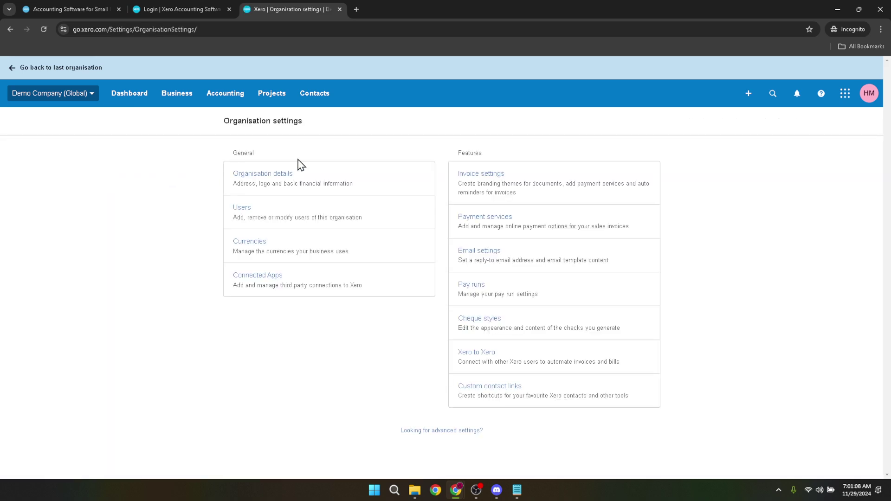
click(492, 177)
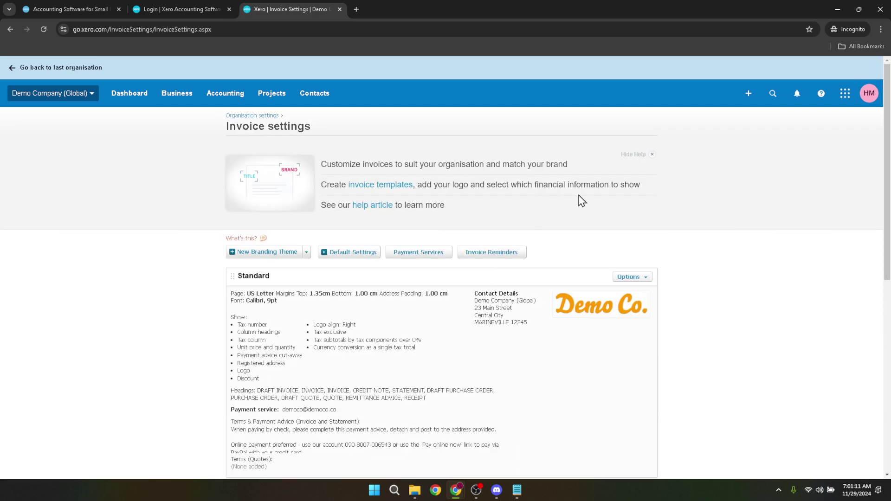
scroll(576, 236, down, 2)
scroll(577, 237, down, 3)
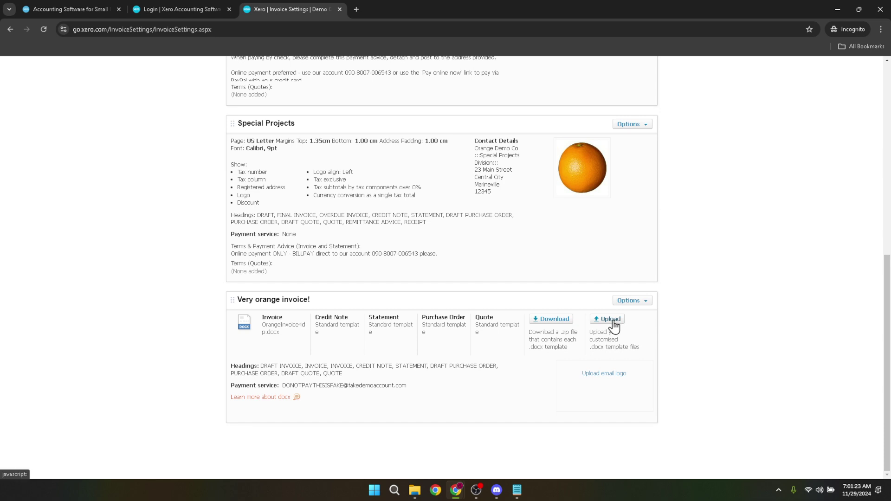
Open Upload .docx Templates for the Very orange invoice! theme and browse for a Quote file.
click(610, 321)
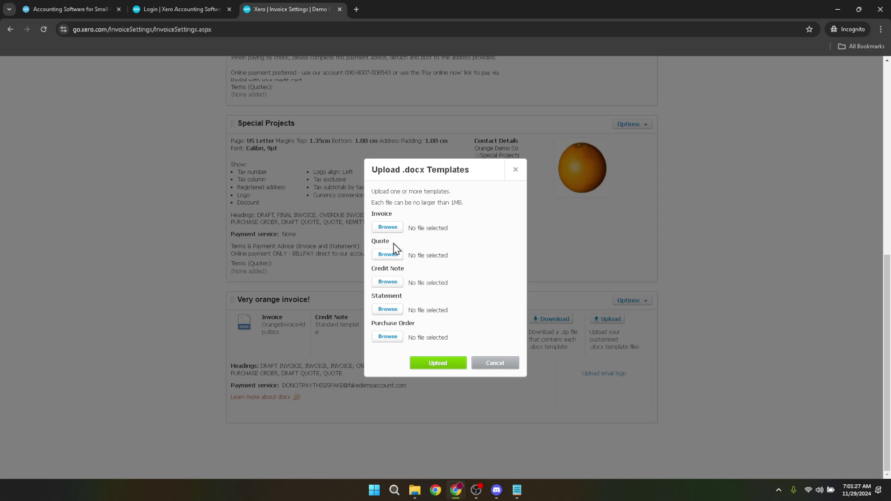
drag(373, 243, 369, 251)
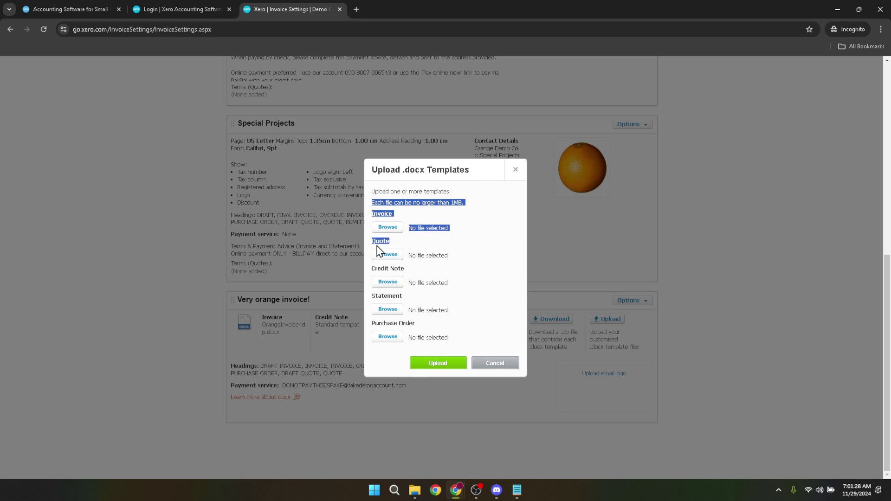
click(391, 247)
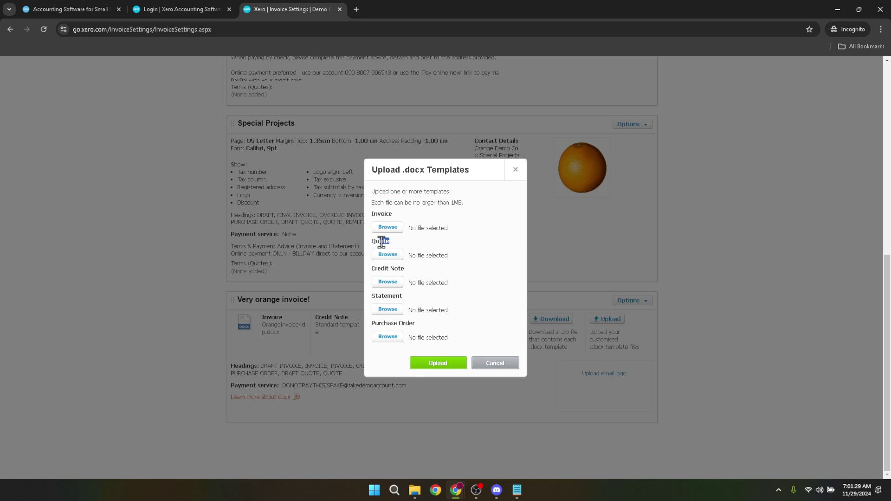
drag(378, 241, 371, 249)
double_click(374, 241)
click(387, 256)
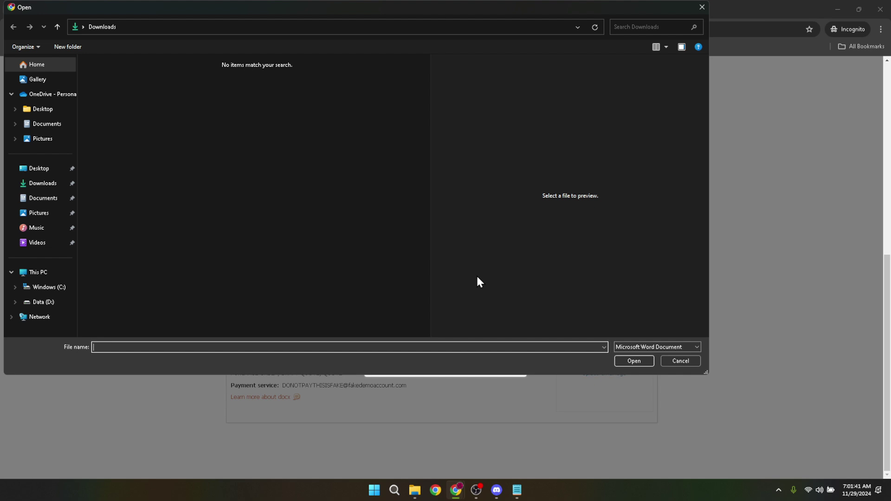
Cancel the Windows Open dialog with Escape, leaving the Quote slot empty.
key(Escape)
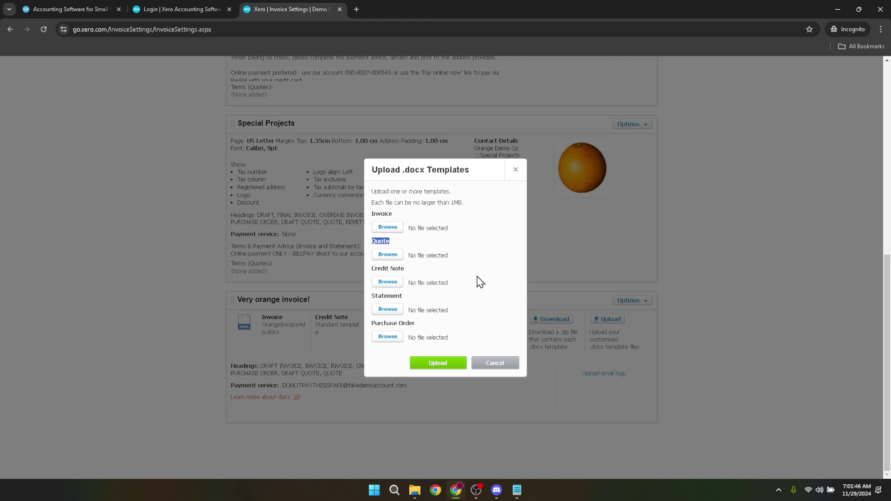
Submit the Upload .docx Templates dialog with every template slot still empty.
click(436, 364)
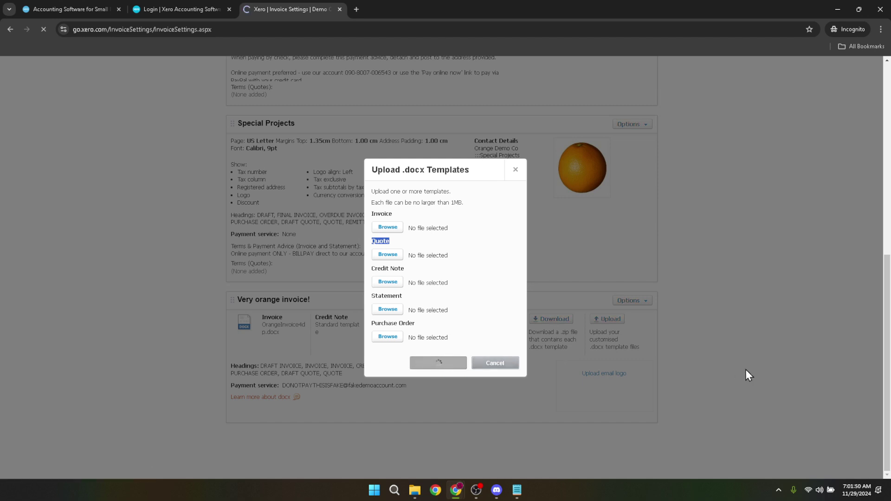